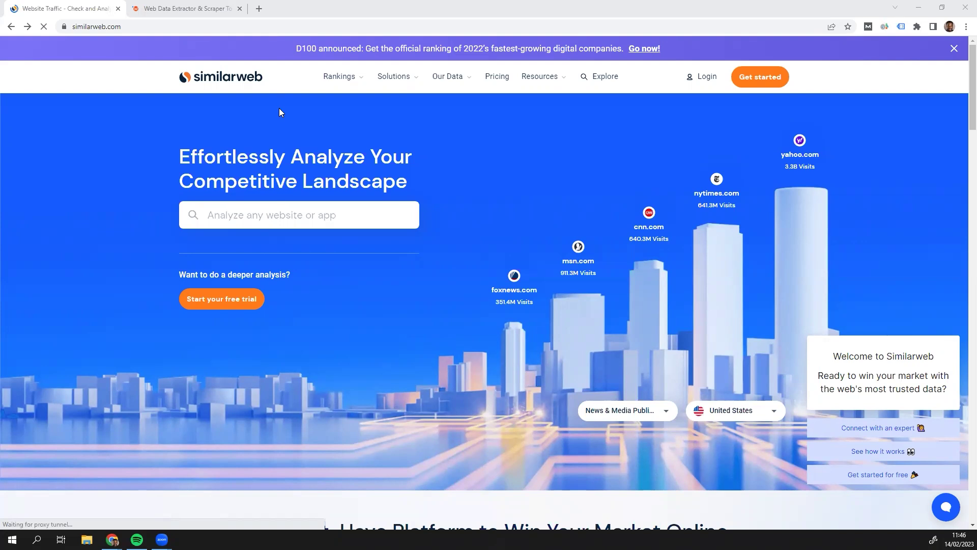
Step: Search Similarweb for 'fivetran' and review fivetran.com's overview: 401.9K visits, 50.03% bounce rate
{"action": "left_click", "coordinate": [216, 217]}
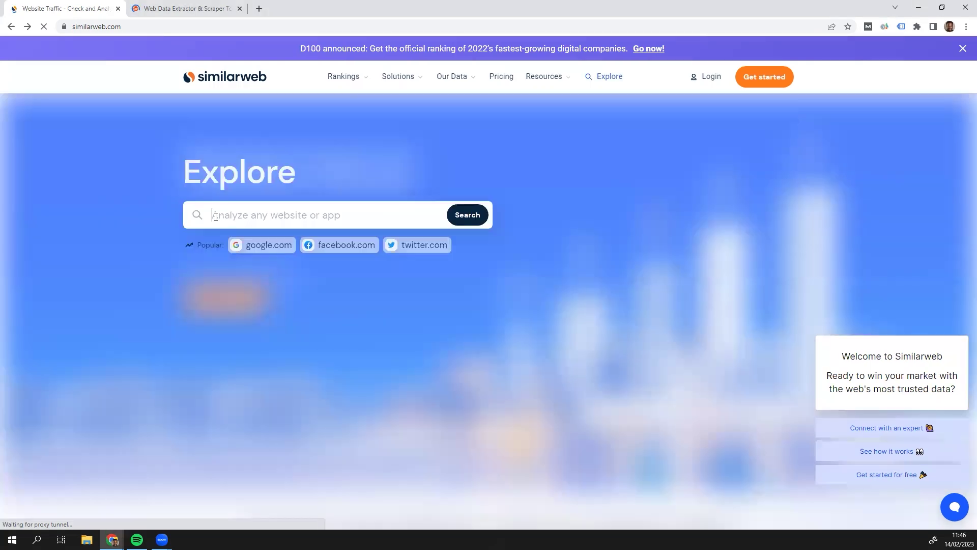
{"action": "type", "text": "five"}
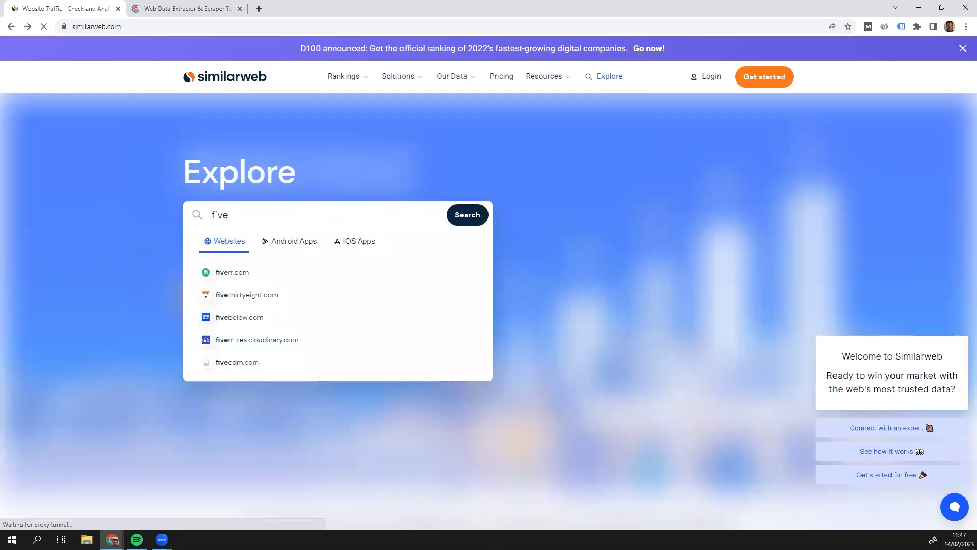
{"action": "type", "text": "tran"}
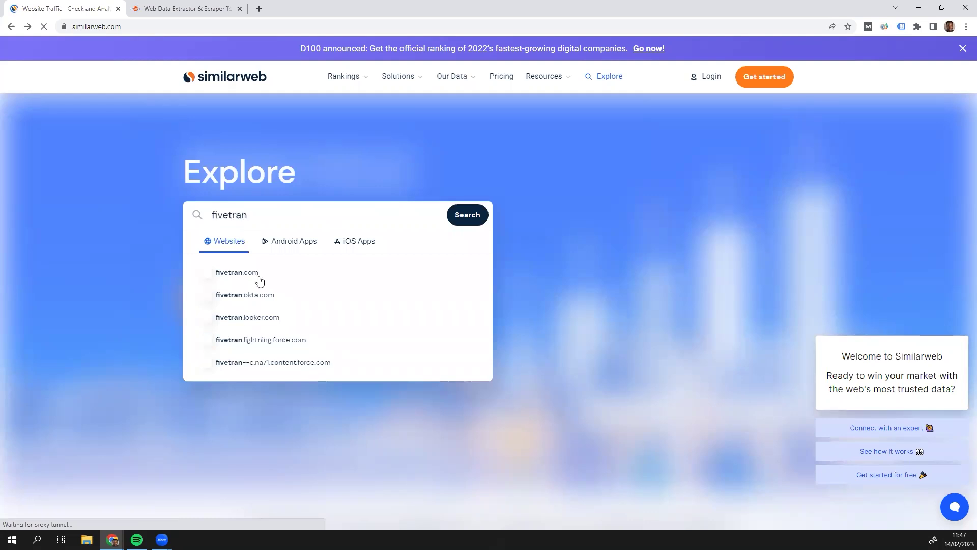
{"action": "left_click", "coordinate": [258, 278]}
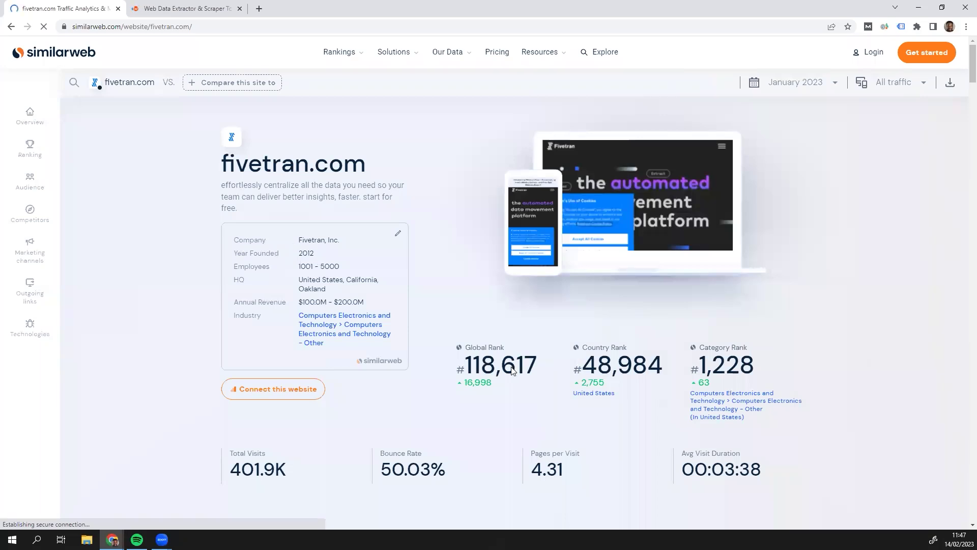
{"action": "scroll", "coordinate": [502, 408], "scroll_direction": "down", "scroll_amount": 3}
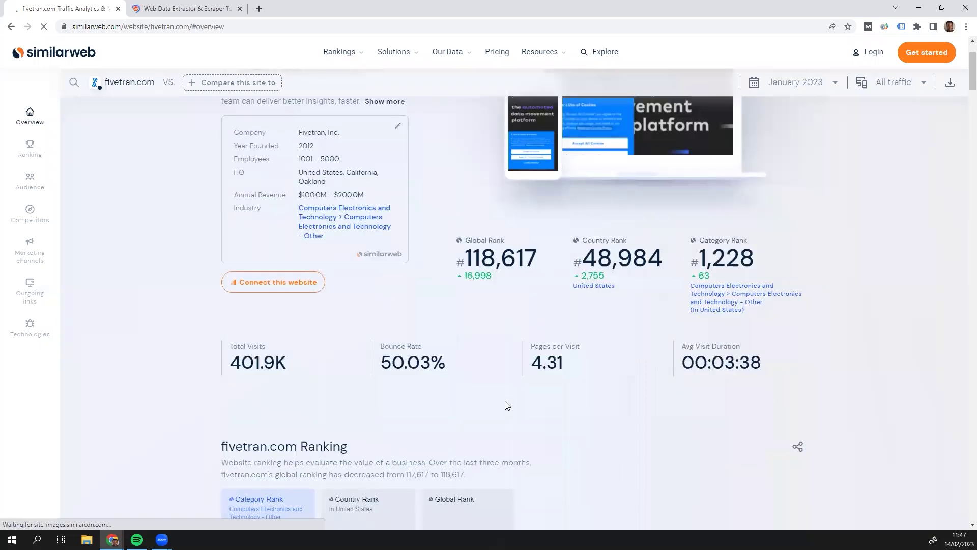
{"action": "scroll", "coordinate": [482, 390], "scroll_direction": "up", "scroll_amount": 2}
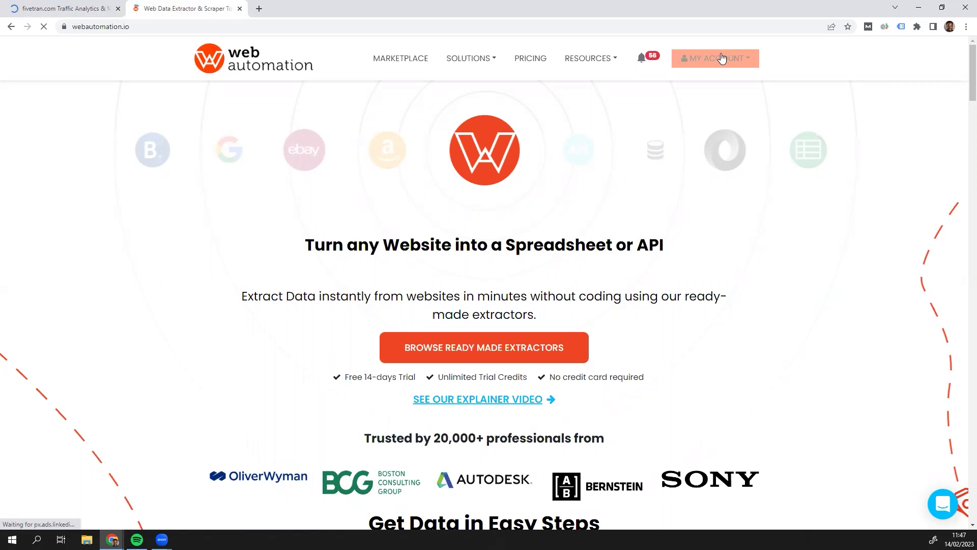
Step: Go from the account Dashboard to the Marketplace of 583 pre-defined extractors
{"action": "left_click", "coordinate": [721, 58]}
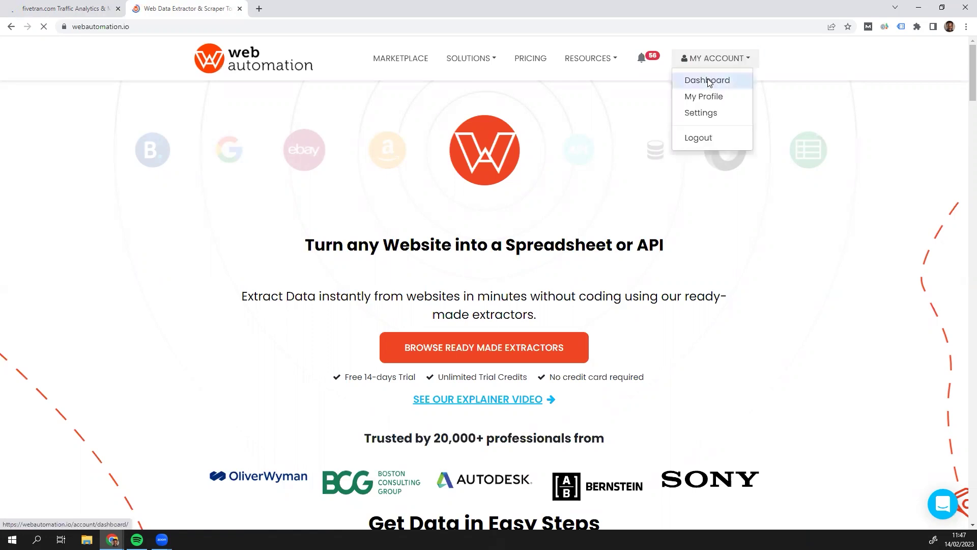
{"action": "left_click", "coordinate": [709, 81]}
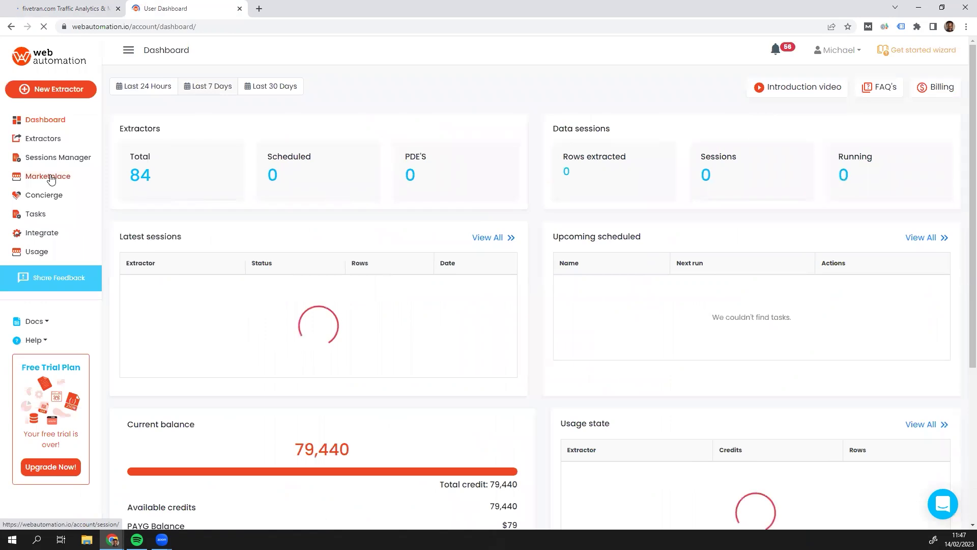
{"action": "left_click", "coordinate": [55, 178]}
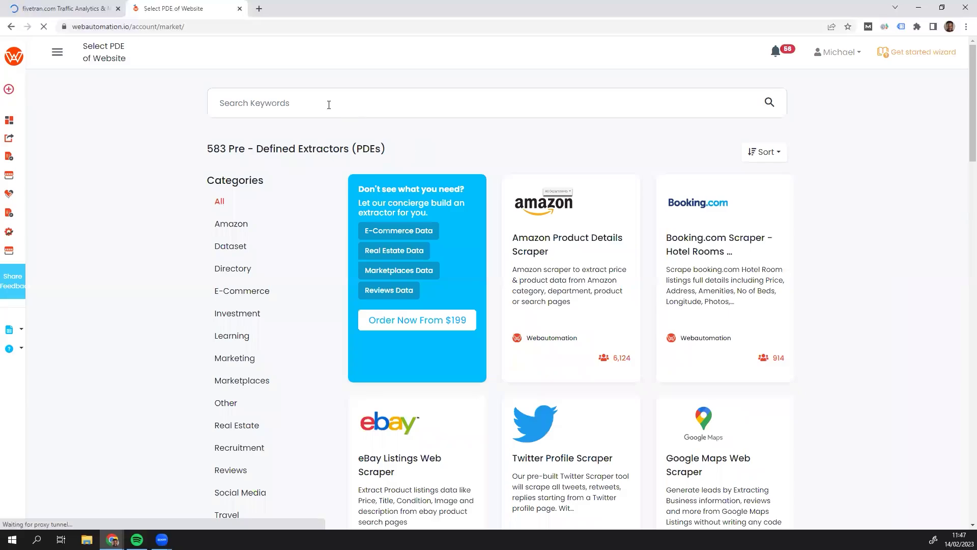
Step: Find the Similarweb Web Scraper by searching 'simila' and activate it
{"action": "left_click", "coordinate": [329, 104]}
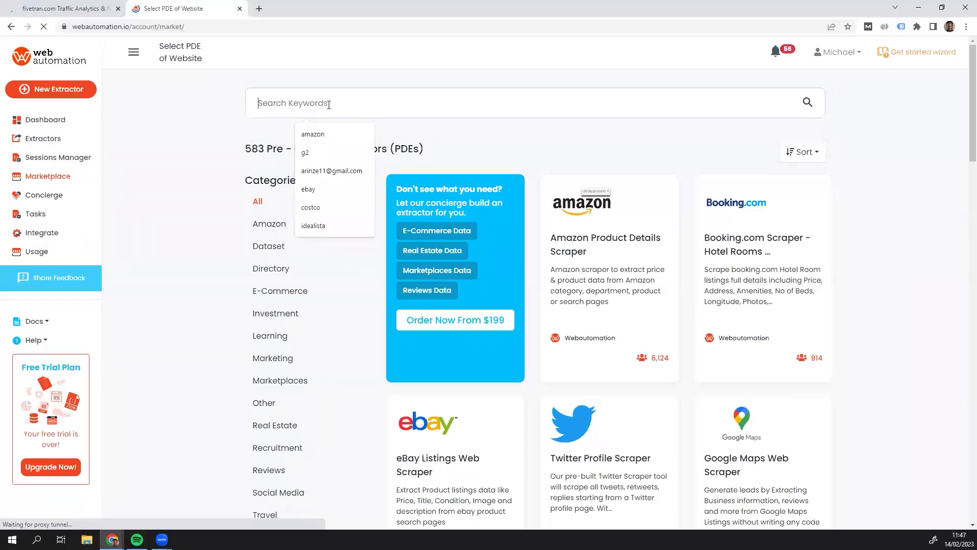
{"action": "type", "text": "simila"}
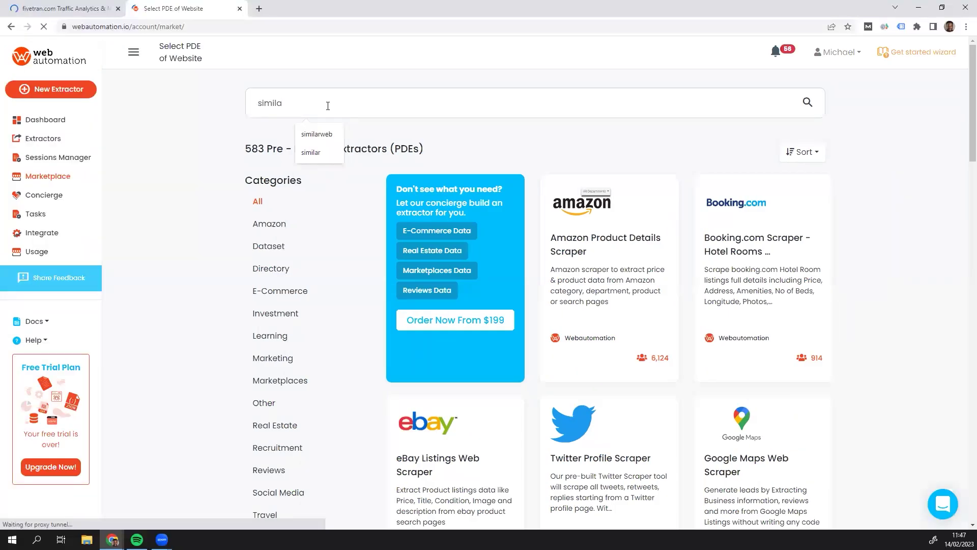
{"action": "left_click", "coordinate": [308, 133]}
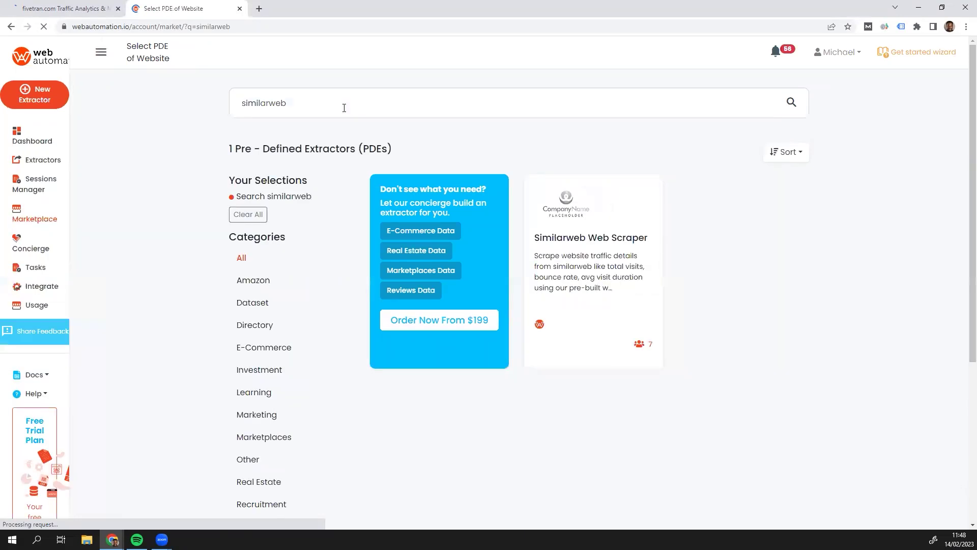
{"action": "left_click", "coordinate": [628, 253]}
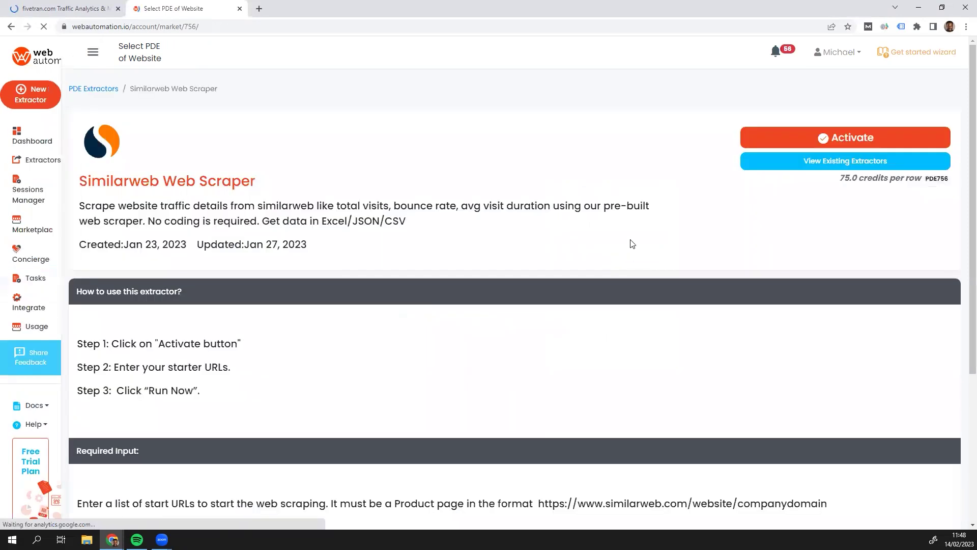
{"action": "left_click", "coordinate": [789, 146]}
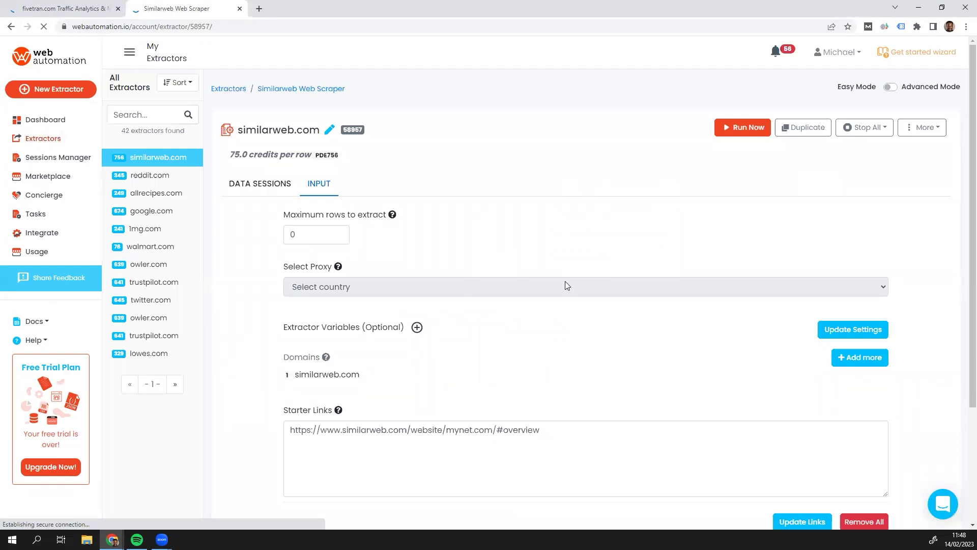
{"action": "scroll", "coordinate": [565, 281], "scroll_direction": "down", "scroll_amount": 1}
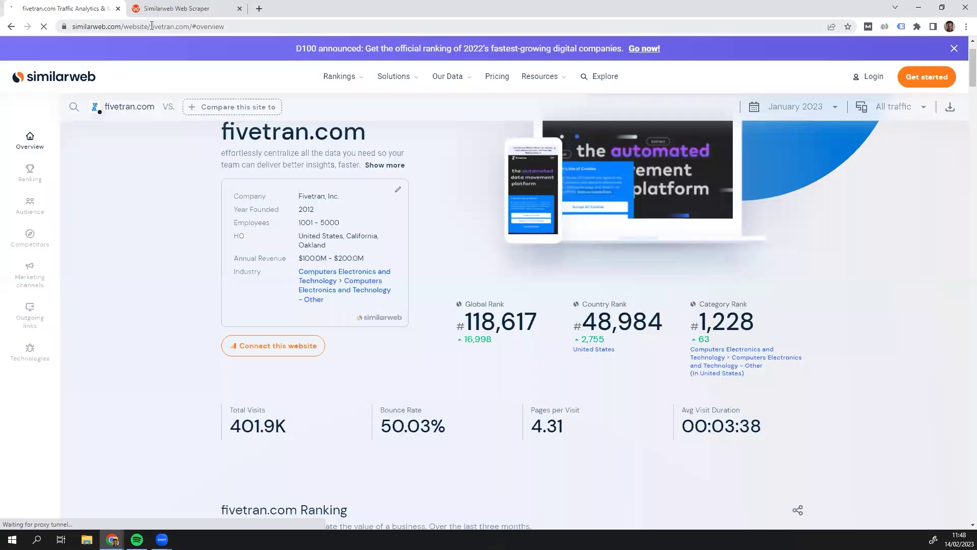
{"action": "left_click", "coordinate": [152, 26]}
{"action": "key", "text": "ctrl+c"}
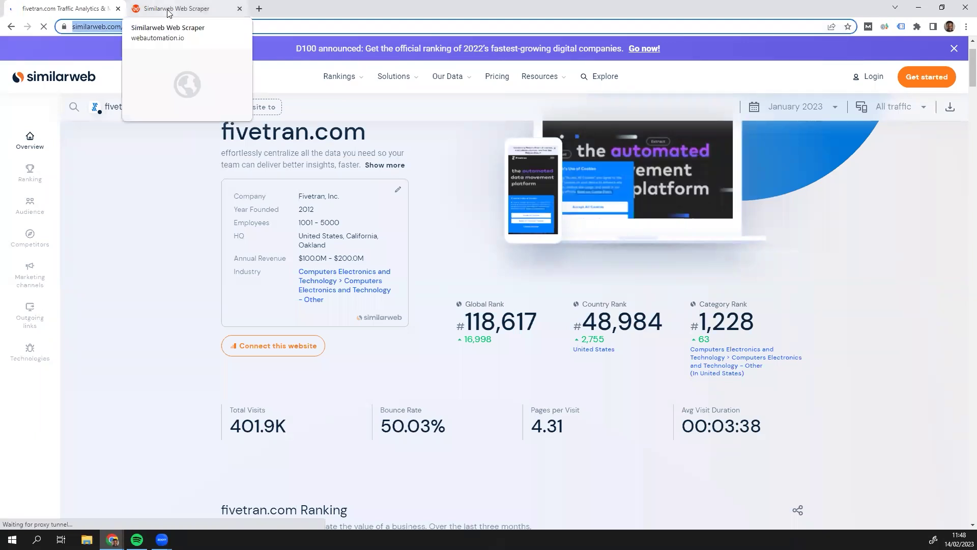
{"action": "left_click", "coordinate": [168, 10]}
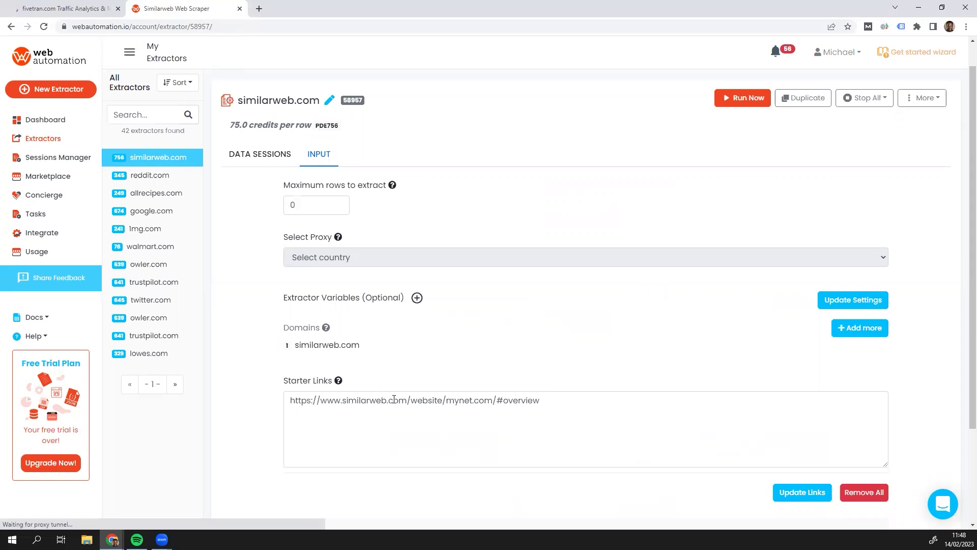
{"action": "triple_click", "coordinate": [394, 400]}
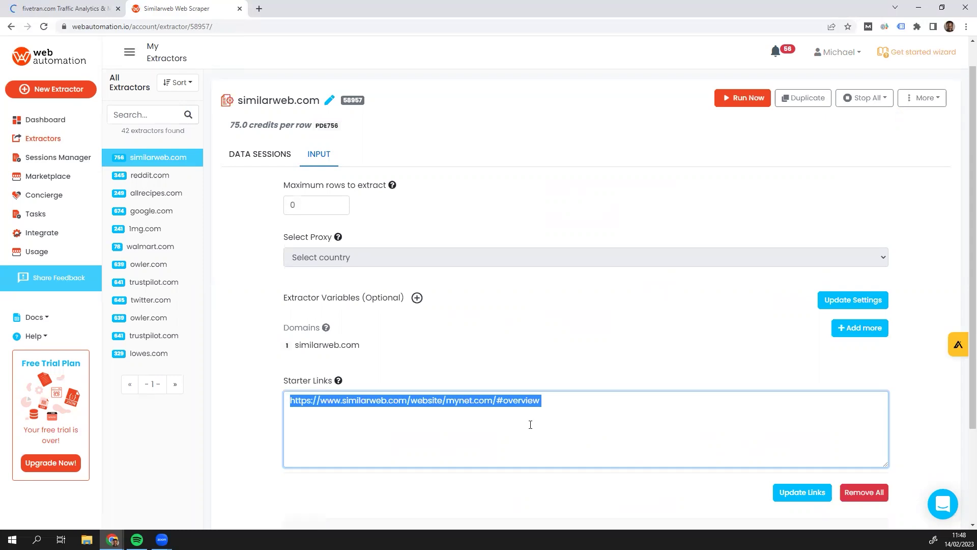
{"action": "key", "text": "ctrl+v"}
{"action": "left_click", "coordinate": [799, 493]}
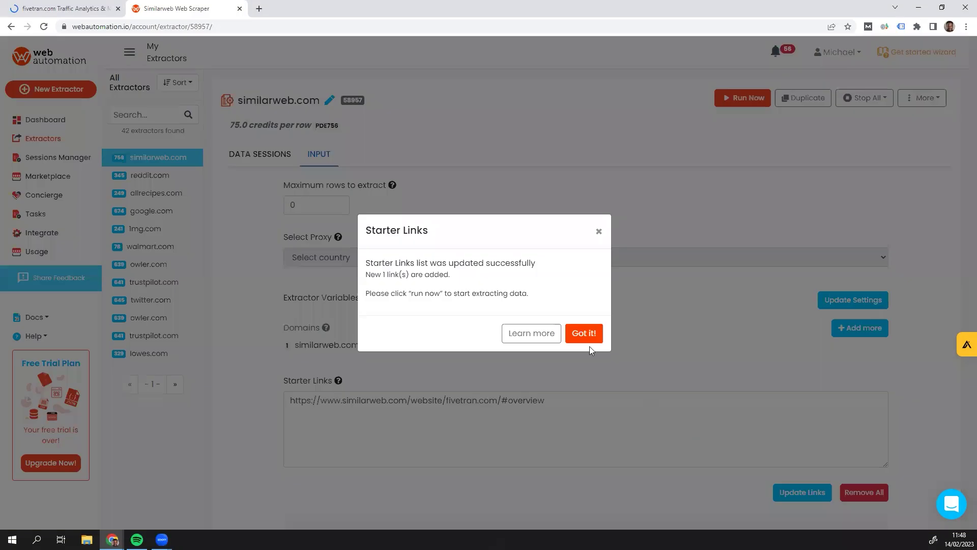
Step: Dismiss the links confirmation and run the extractor until a 1-row session shows Completed
{"action": "left_click", "coordinate": [585, 335]}
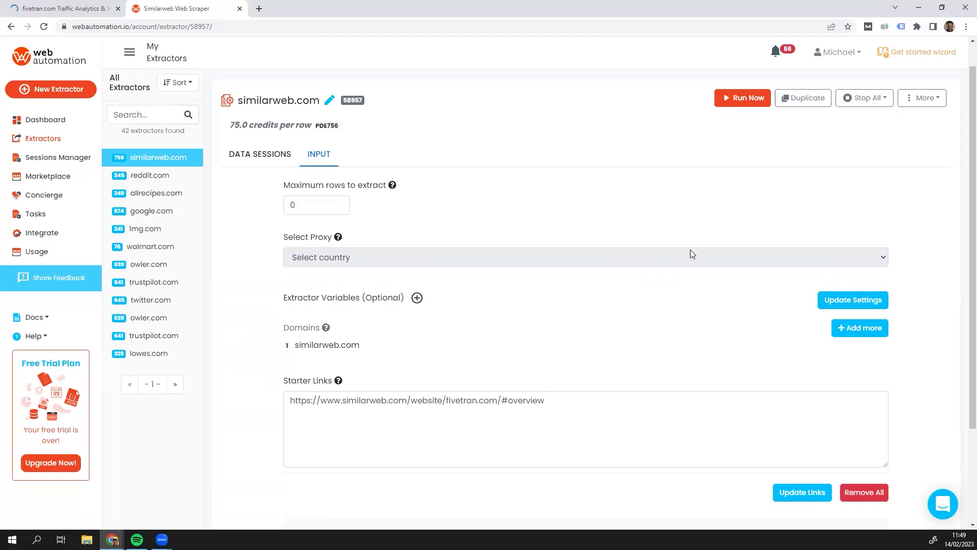
{"action": "left_click", "coordinate": [736, 102]}
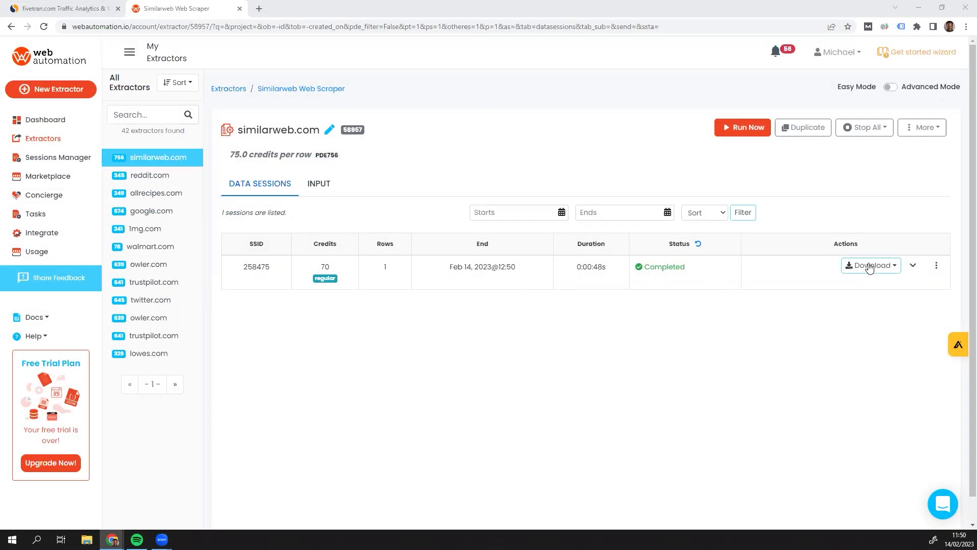
Step: Download the session results as an xlsx file, save it, and open it in Excel
{"action": "left_click", "coordinate": [870, 269]}
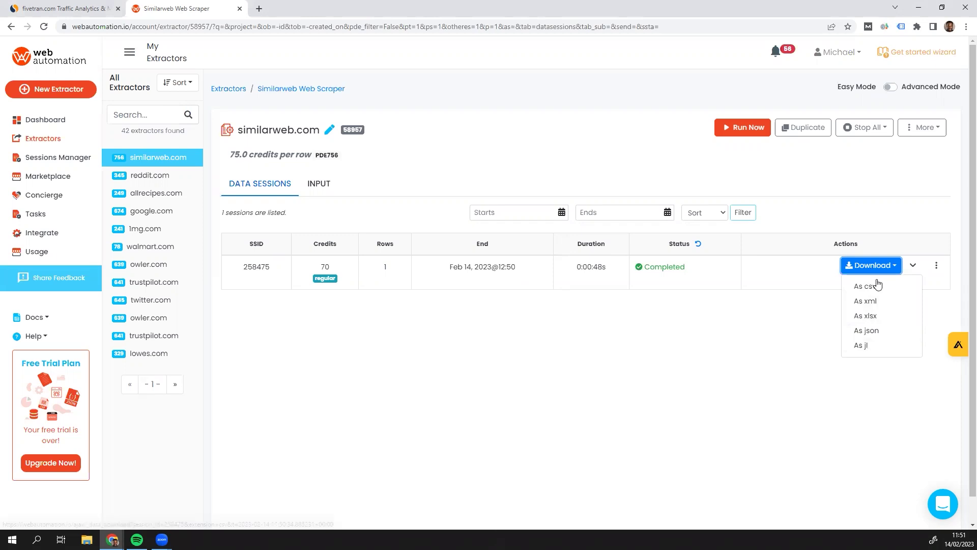
{"action": "left_click", "coordinate": [872, 318]}
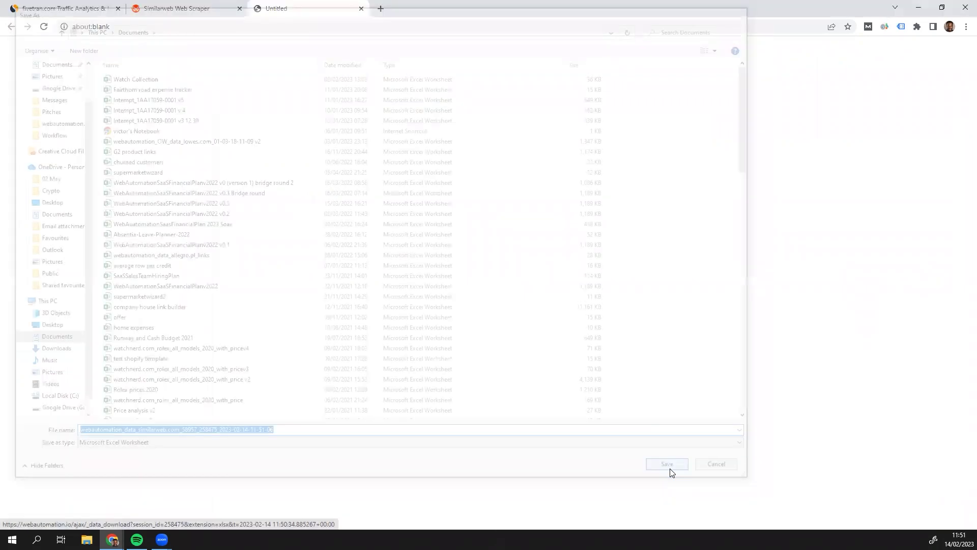
{"action": "left_click", "coordinate": [667, 464]}
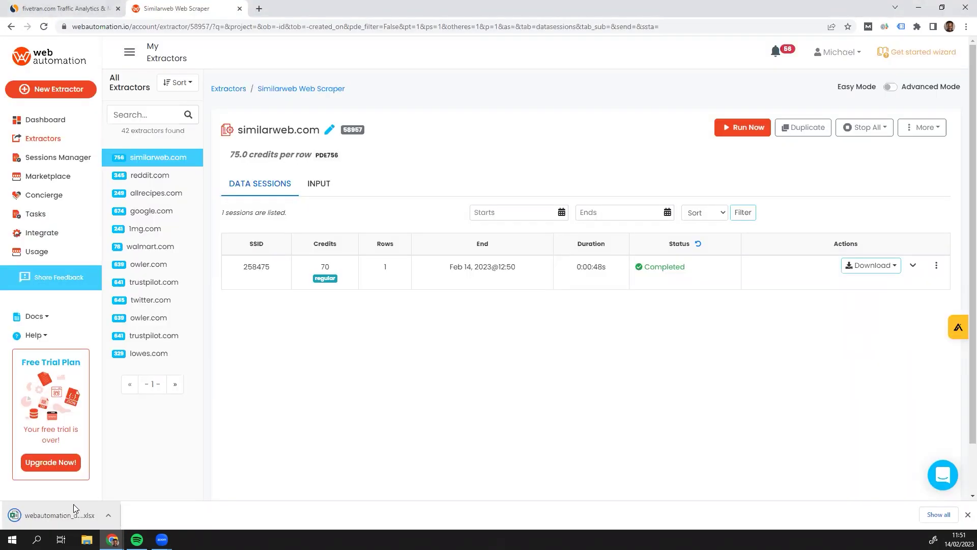
{"action": "left_click", "coordinate": [73, 506]}
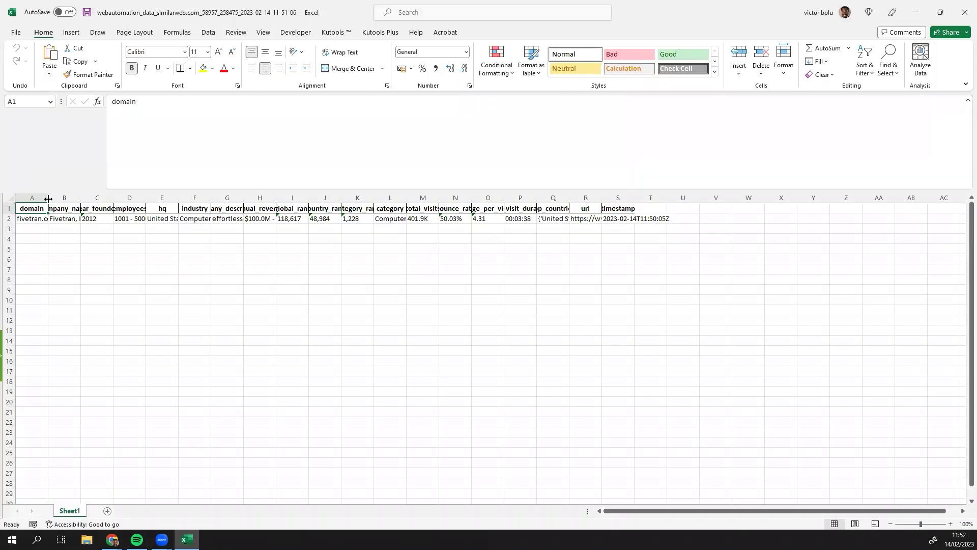
Step: Widen columns A, B, C and G so company_name, year_founded and company_description fit
{"action": "left_click_drag", "start_coordinate": [46, 201], "coordinate": [50, 200]}
{"action": "left_click_drag", "start_coordinate": [115, 199], "coordinate": [116, 199]}
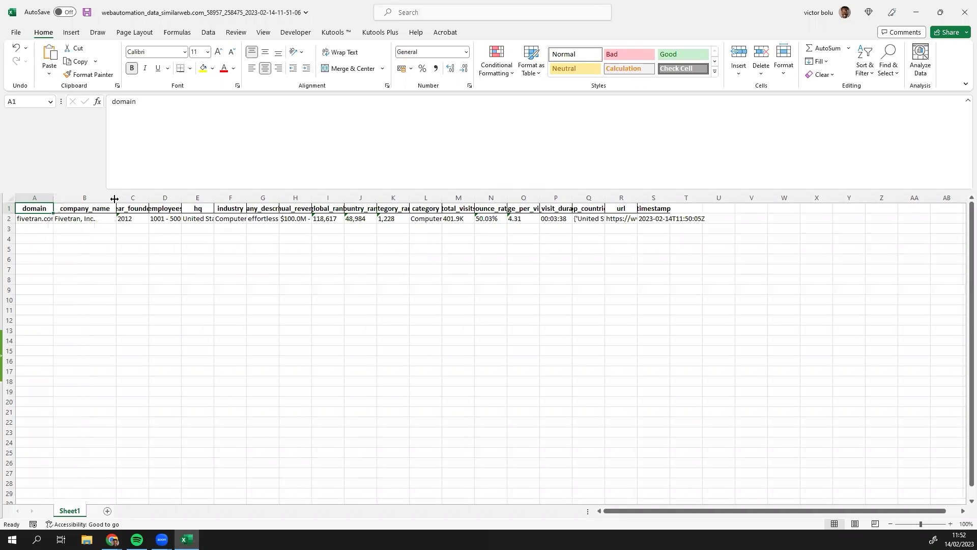
{"action": "left_click_drag", "start_coordinate": [175, 199], "coordinate": [233, 197]}
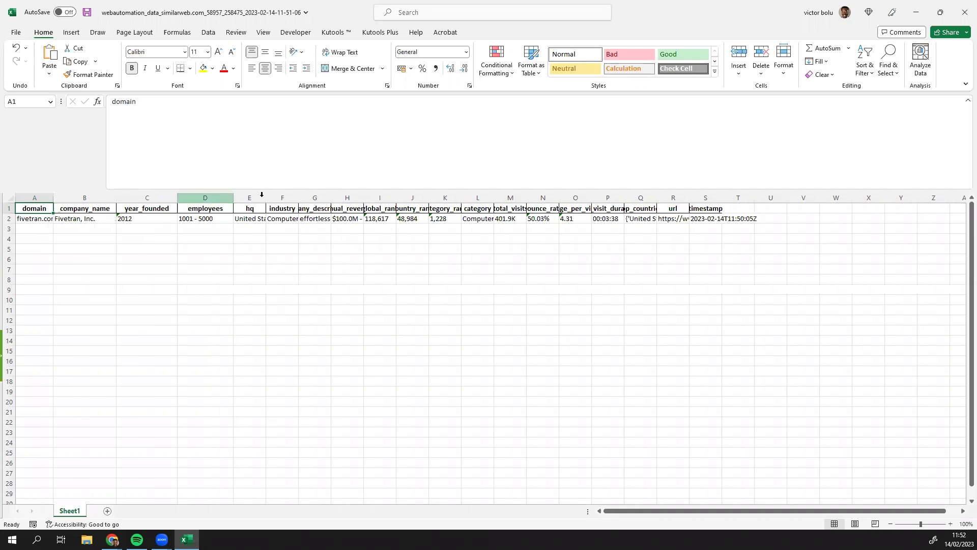
{"action": "left_click", "coordinate": [288, 220]}
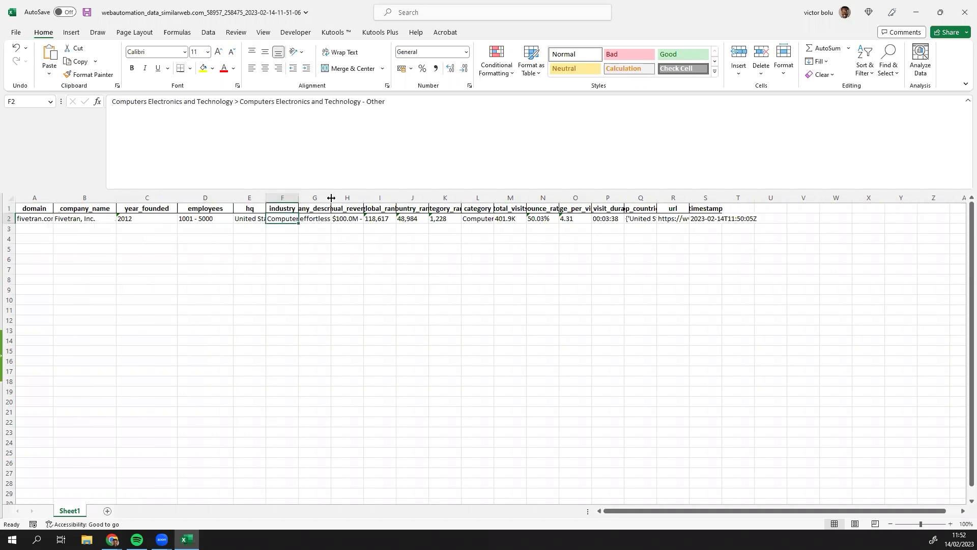
{"action": "left_click_drag", "start_coordinate": [332, 199], "coordinate": [436, 195]}
{"action": "left_click", "coordinate": [351, 218]}
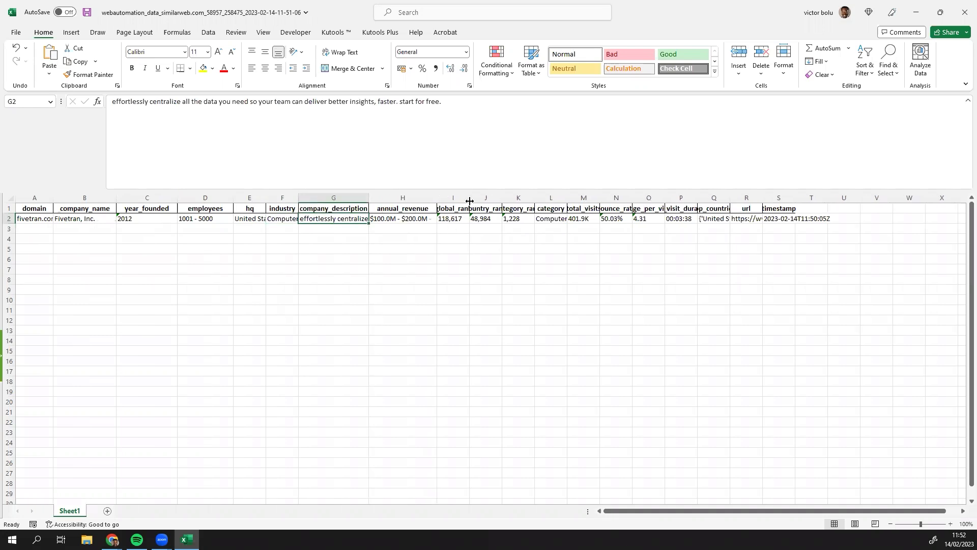
Step: Widen columns I, M and O, then review row 2's ranks, visits, bounce rate and top countries
{"action": "left_click_drag", "start_coordinate": [518, 198], "coordinate": [575, 198]}
{"action": "left_click", "coordinate": [539, 219]}
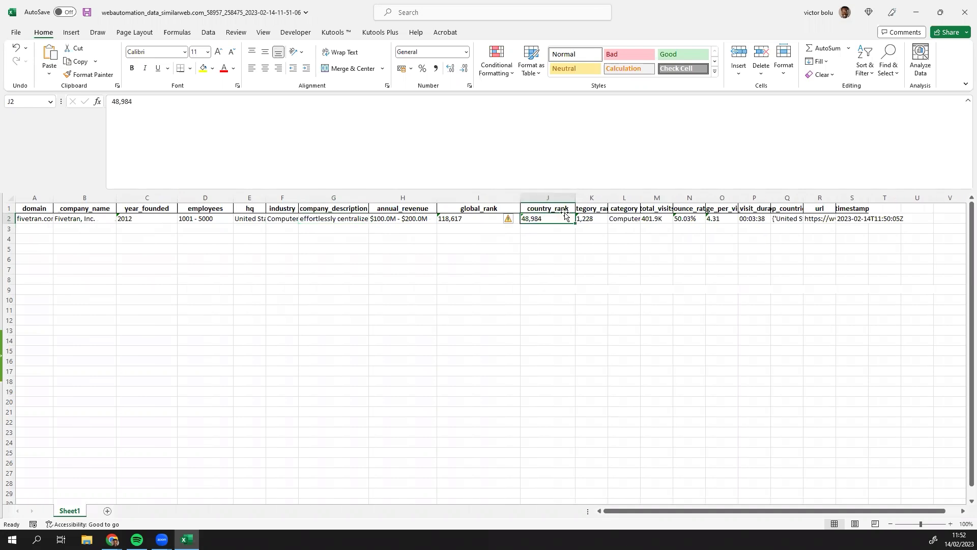
{"action": "left_click", "coordinate": [590, 219]}
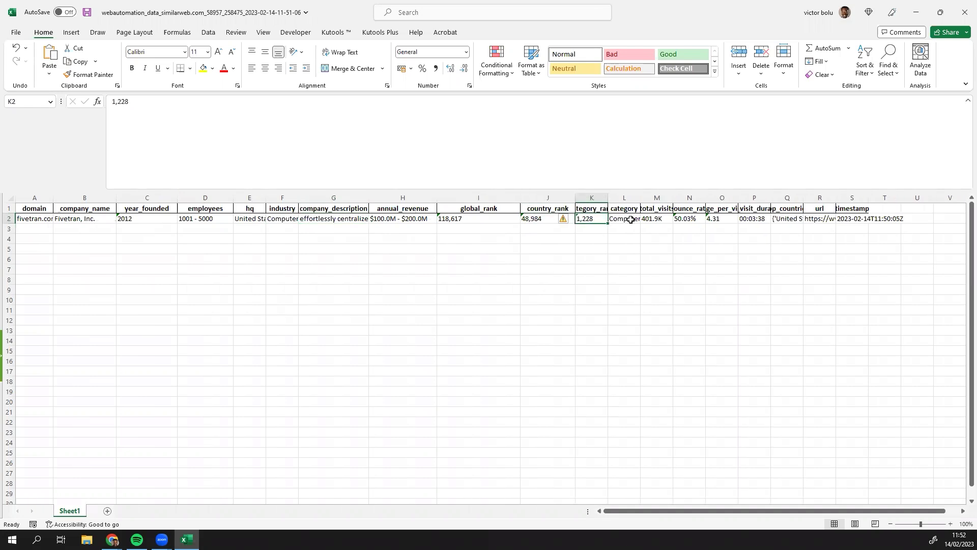
{"action": "left_click", "coordinate": [657, 219]}
{"action": "left_click_drag", "start_coordinate": [673, 197], "coordinate": [700, 198]}
{"action": "left_click", "coordinate": [717, 219]}
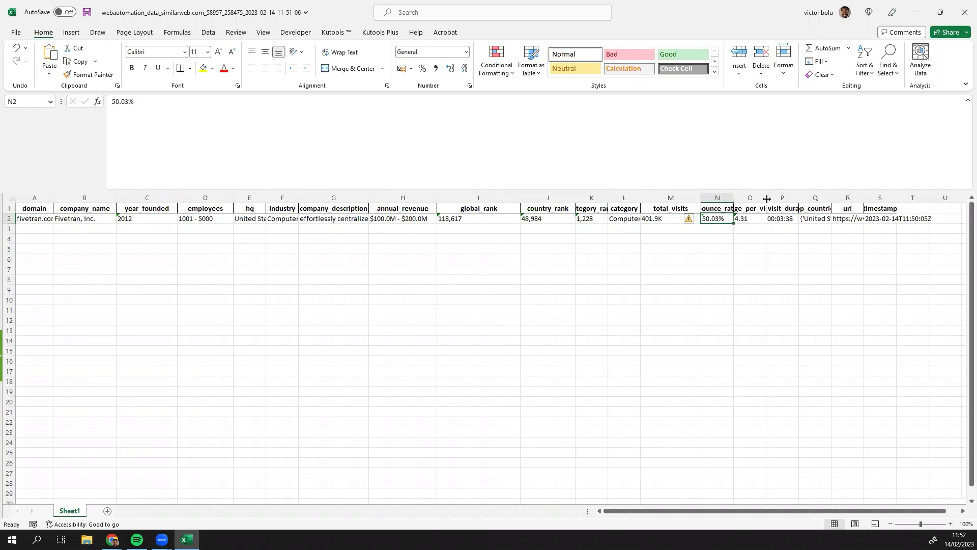
{"action": "left_click_drag", "start_coordinate": [767, 198], "coordinate": [793, 198]}
{"action": "left_click", "coordinate": [763, 219]}
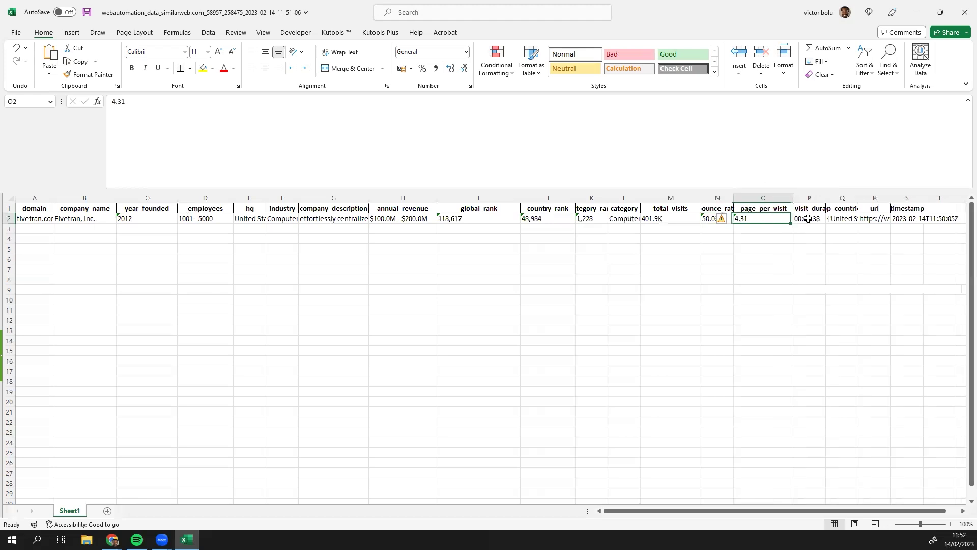
{"action": "left_click", "coordinate": [807, 218]}
{"action": "left_click", "coordinate": [842, 219]}
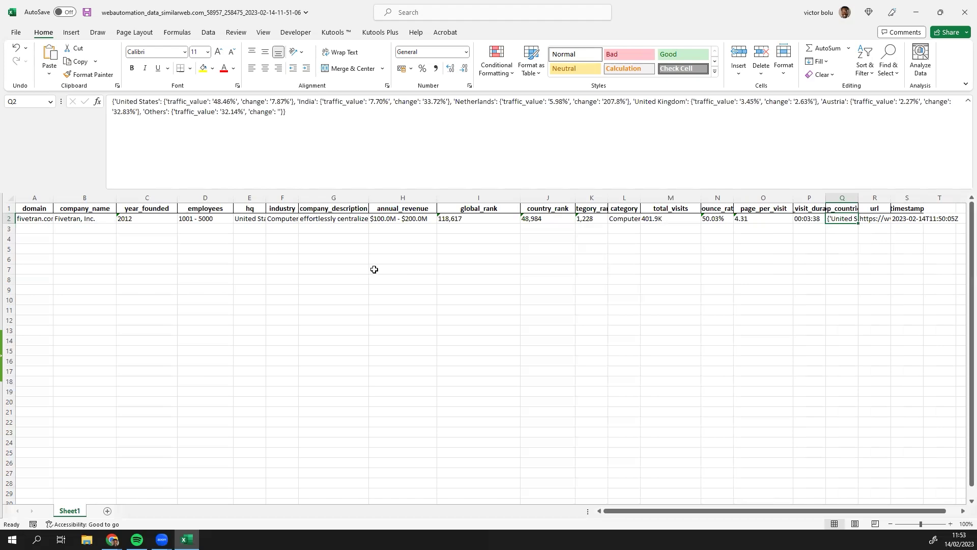
Step: Minimize Excel to bring back the extractor's data sessions page
{"action": "left_click", "coordinate": [916, 14]}
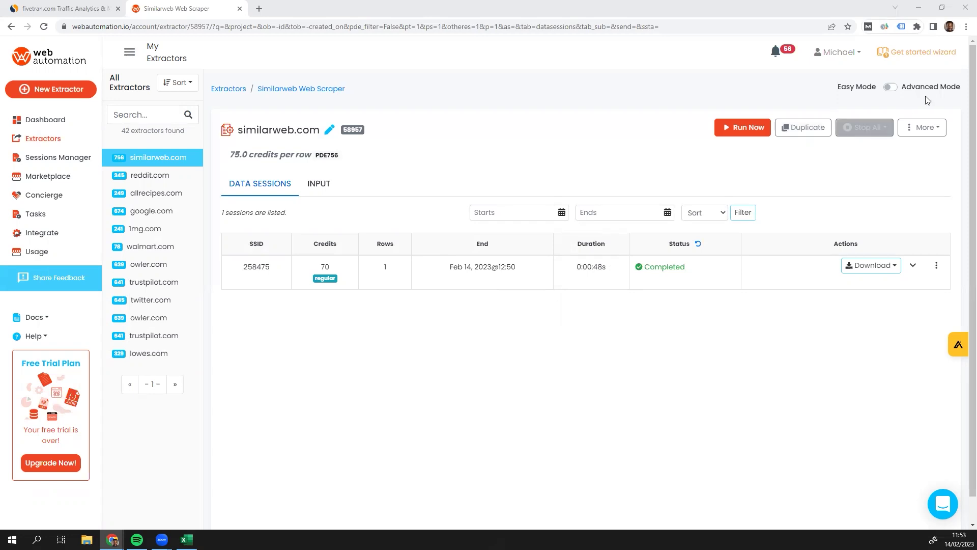
Step: Toggle the similarweb.com extractor from Easy Mode to Advanced Mode
{"action": "left_click", "coordinate": [889, 90]}
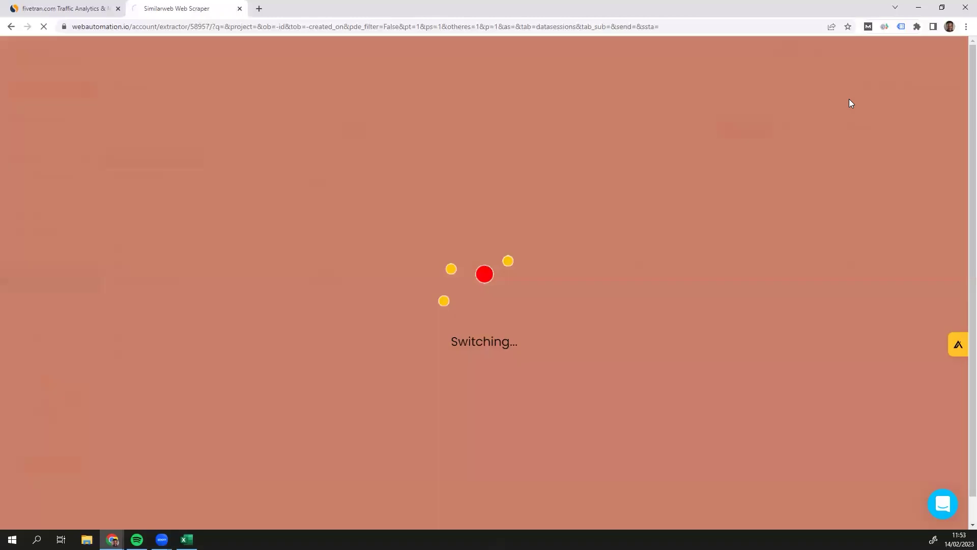